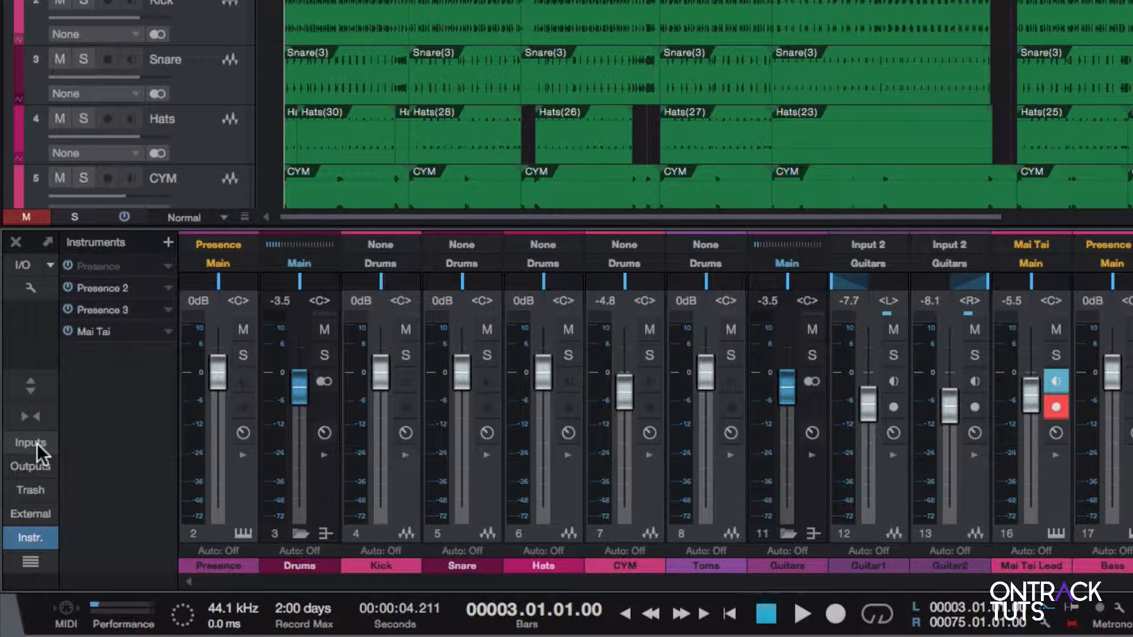
Show and hide the console's Inputs section, and toggle its Outputs section
click(37, 444)
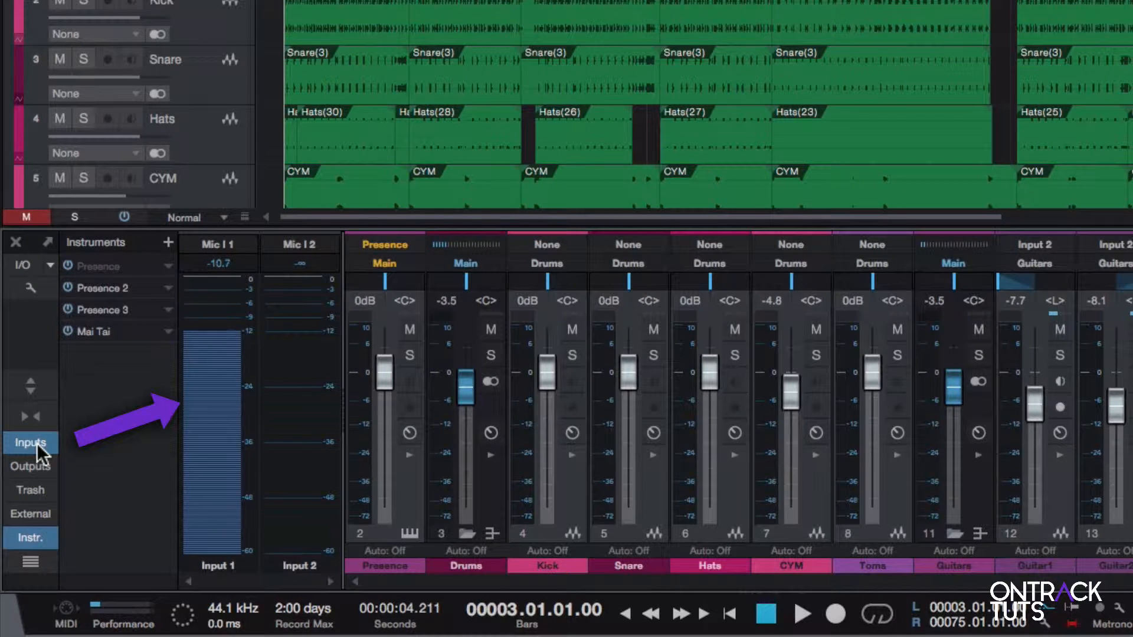
click(36, 444)
click(31, 462)
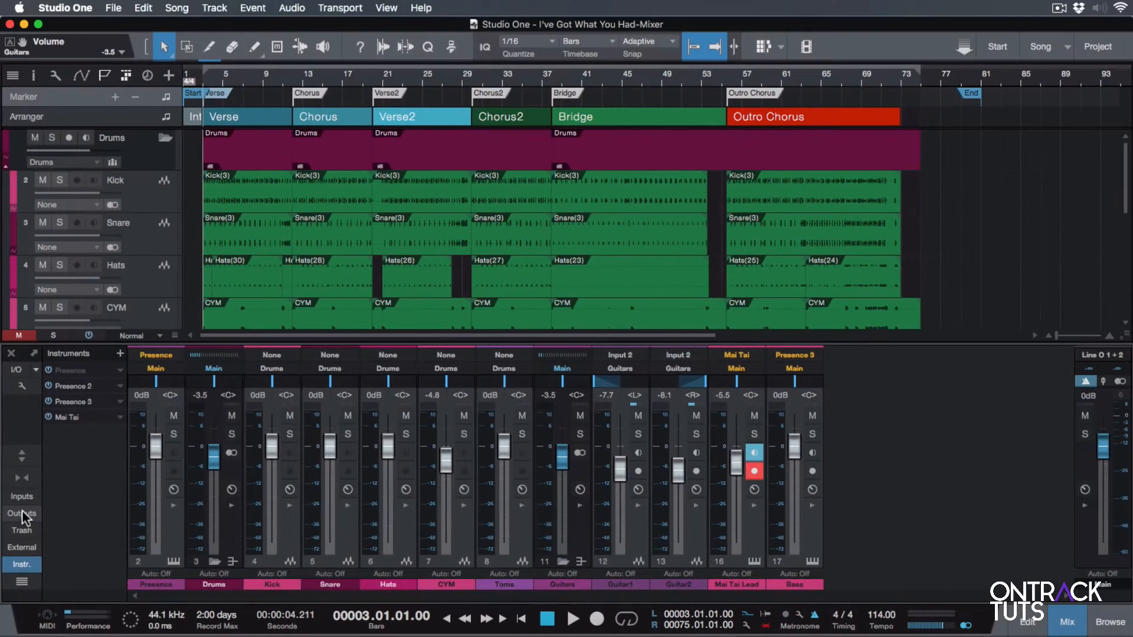
click(31, 463)
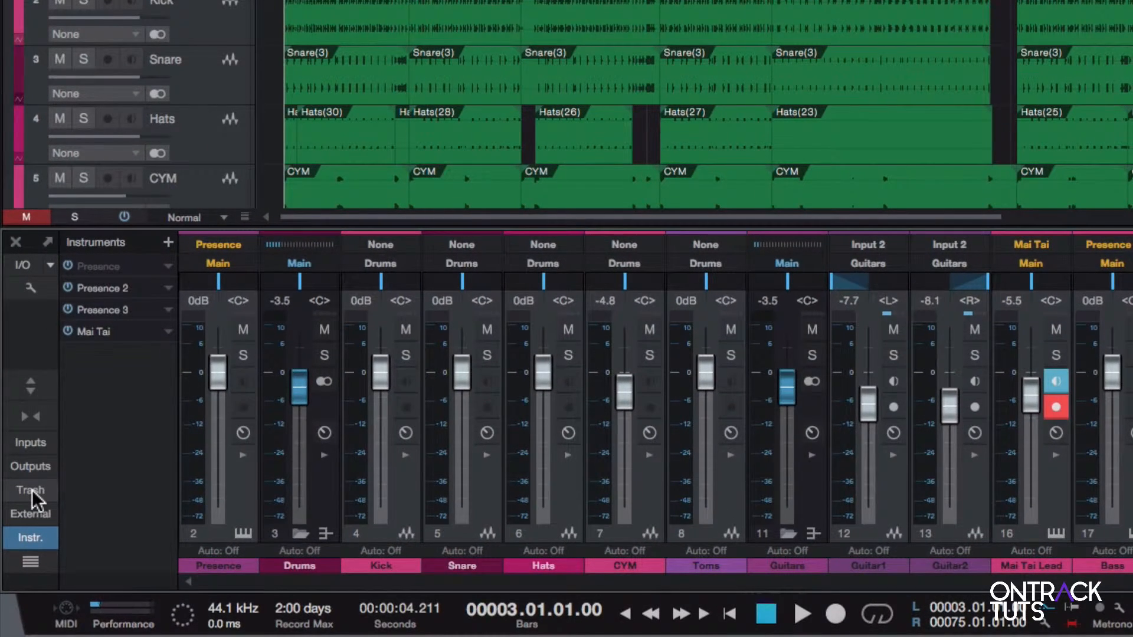
Show and hide the console's Trash Bin and External Devices sections, one after the other
click(30, 490)
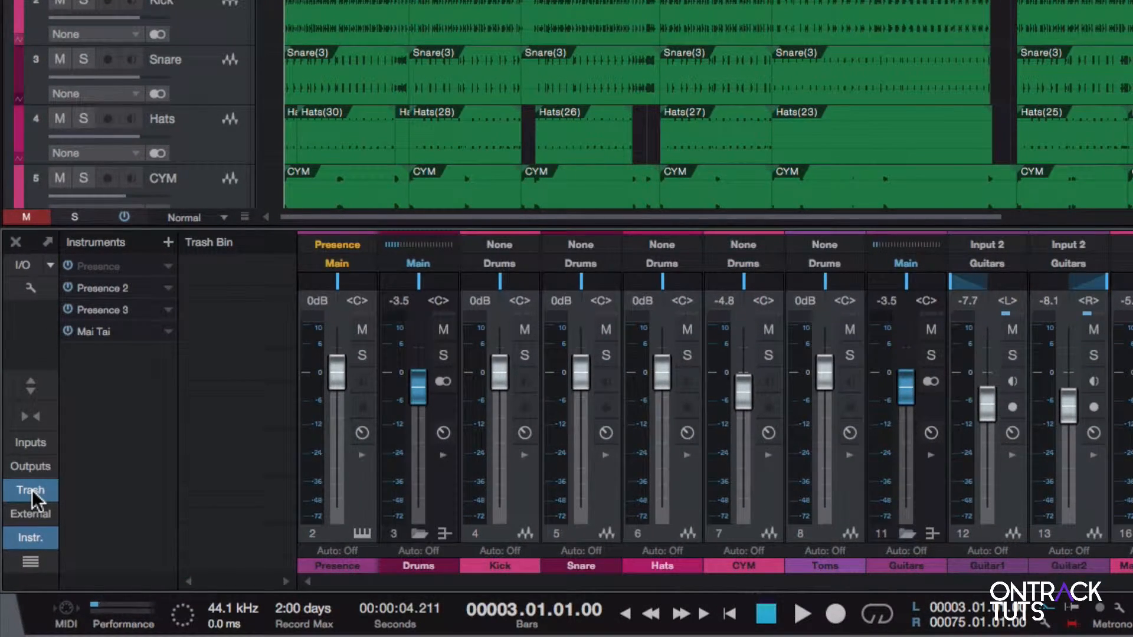
click(32, 490)
click(33, 513)
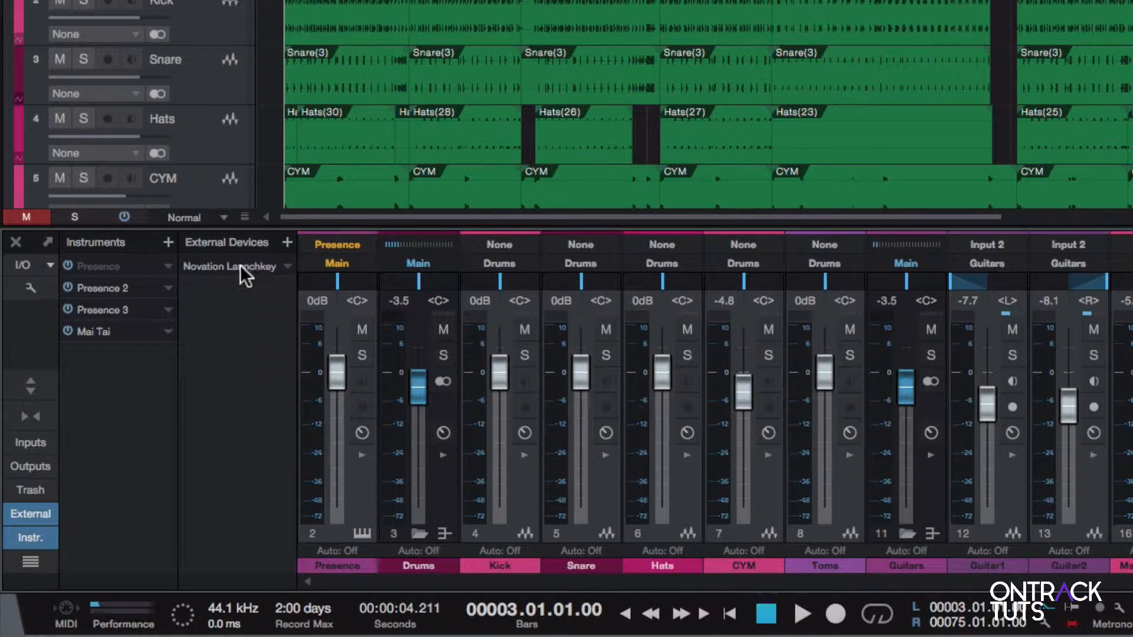
click(32, 510)
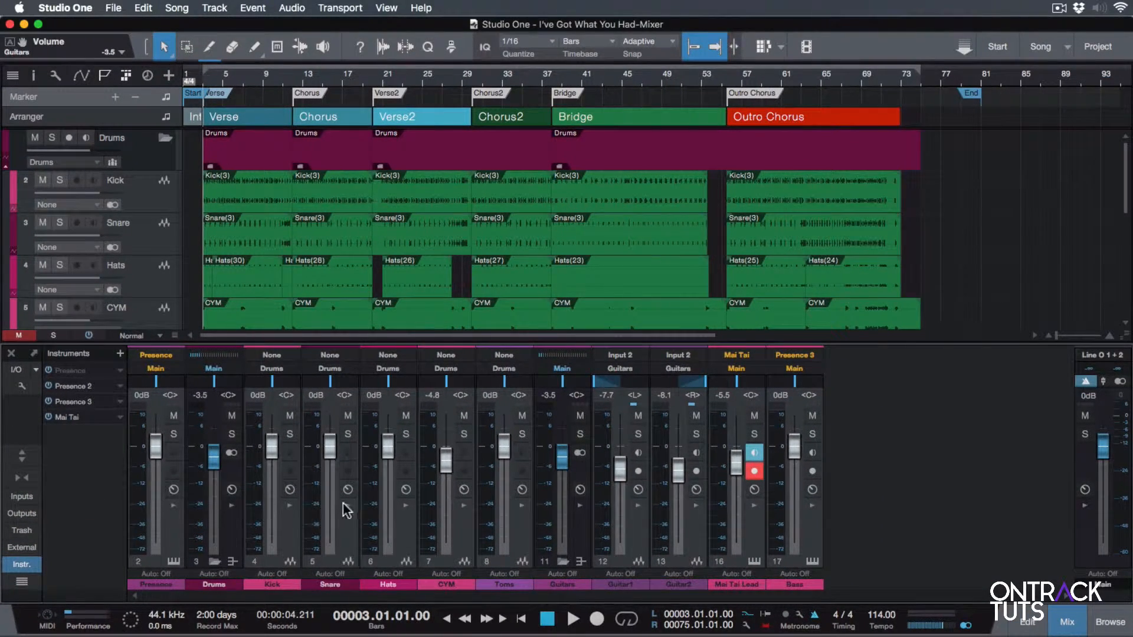
Switch the console channels between narrow and normal width, ending on the normal width
click(21, 476)
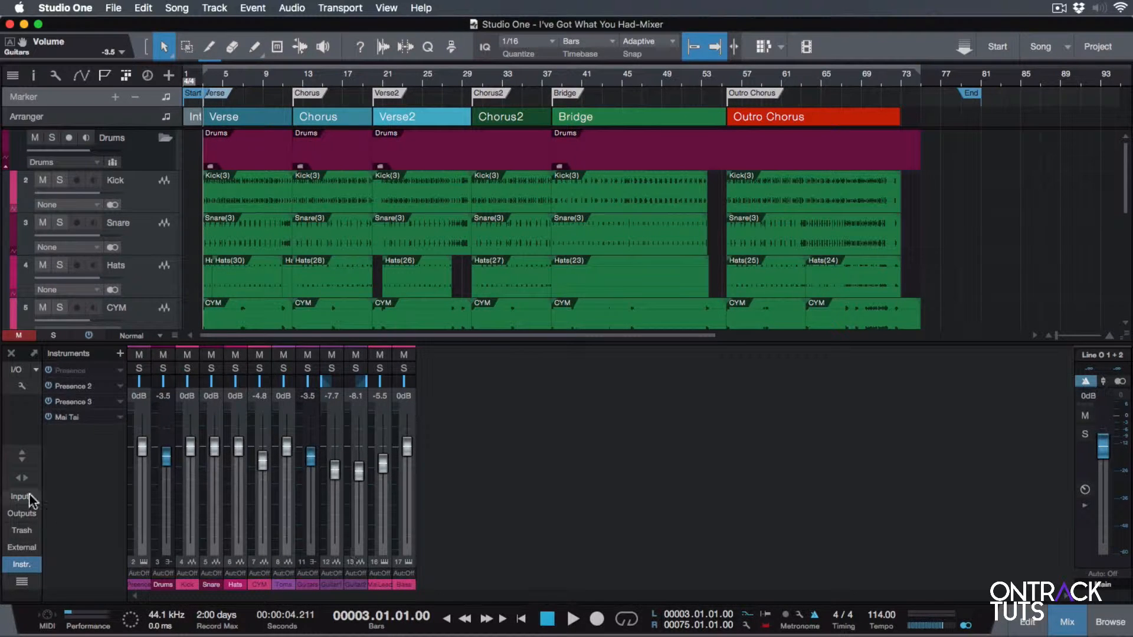
click(22, 478)
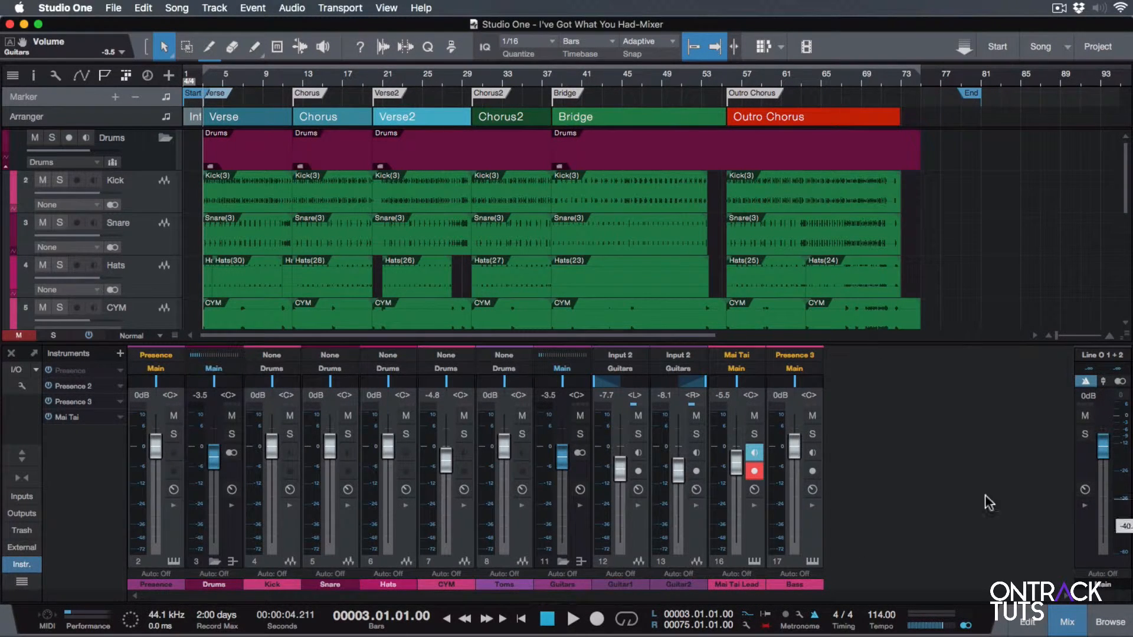
click(21, 477)
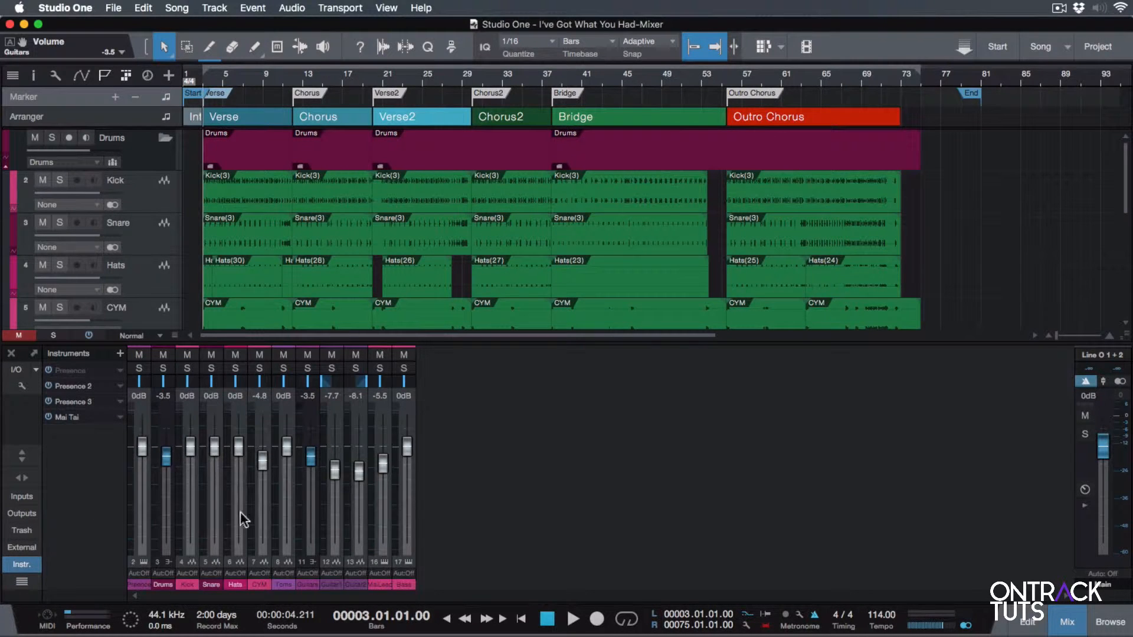
click(26, 476)
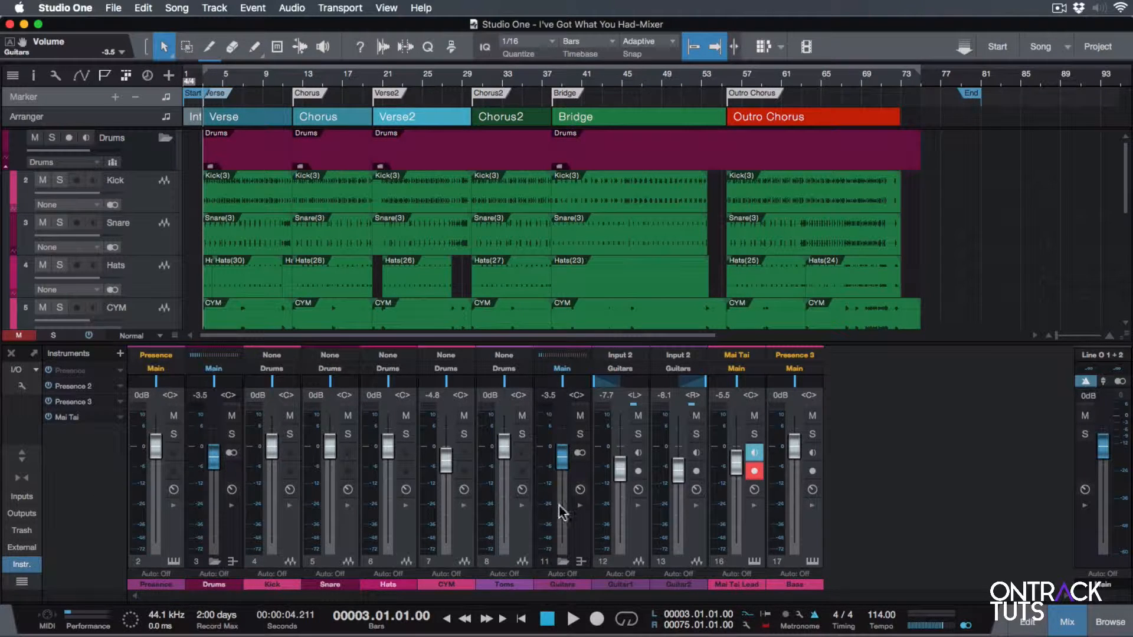
Expand the Guitar1 channel to view its inserts and sends, and collapse it again
click(634, 504)
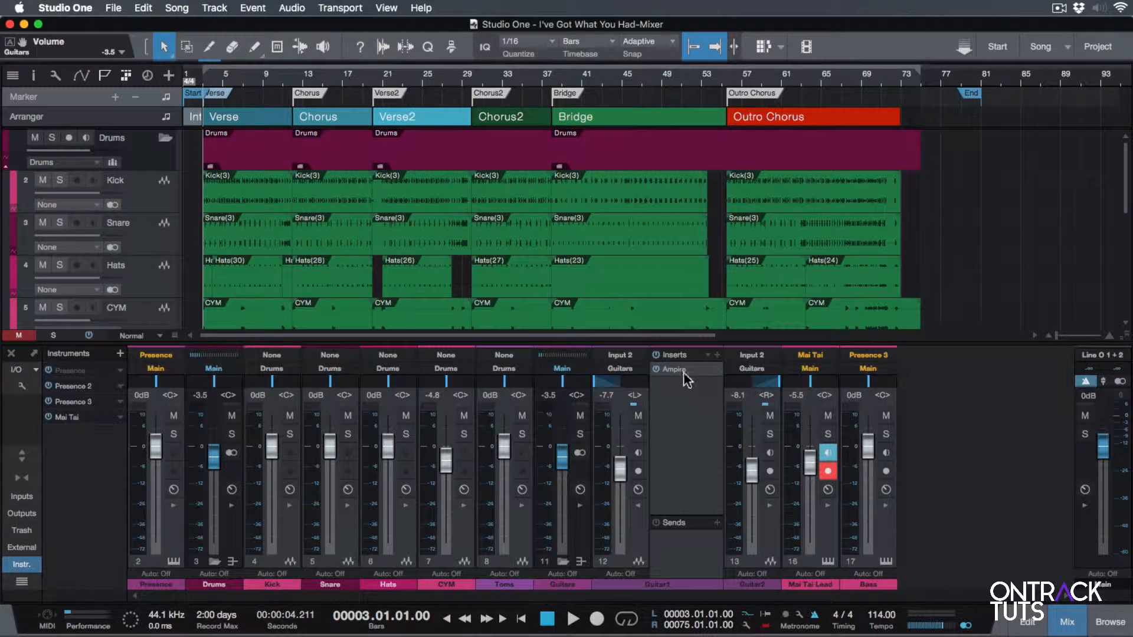
click(637, 504)
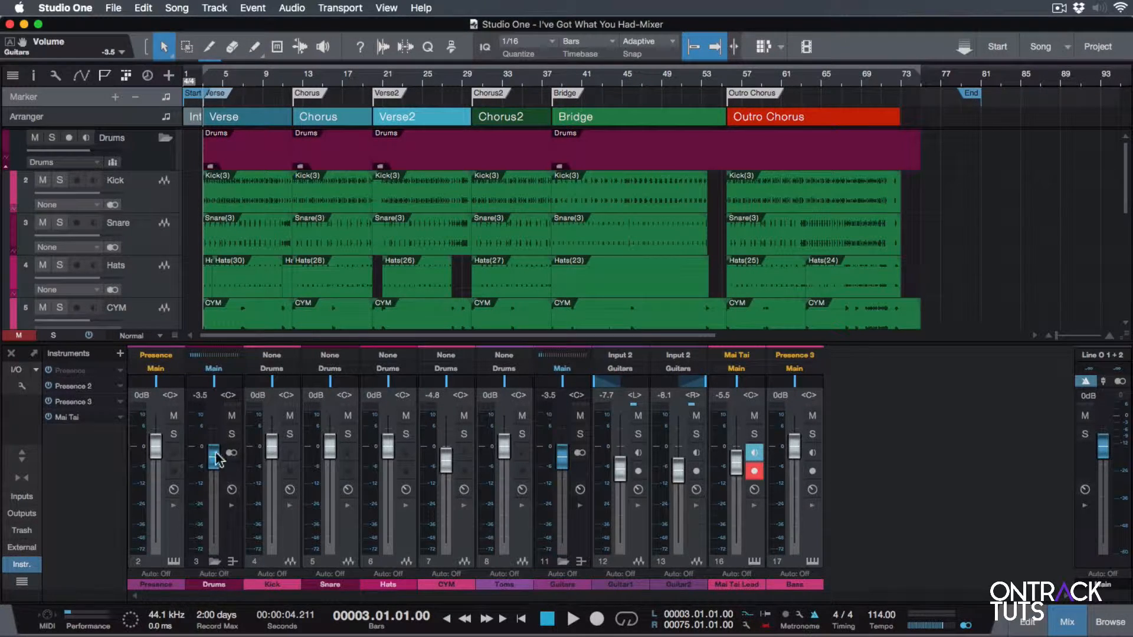
Switch the console to its large view, and hide and reopen it
click(23, 454)
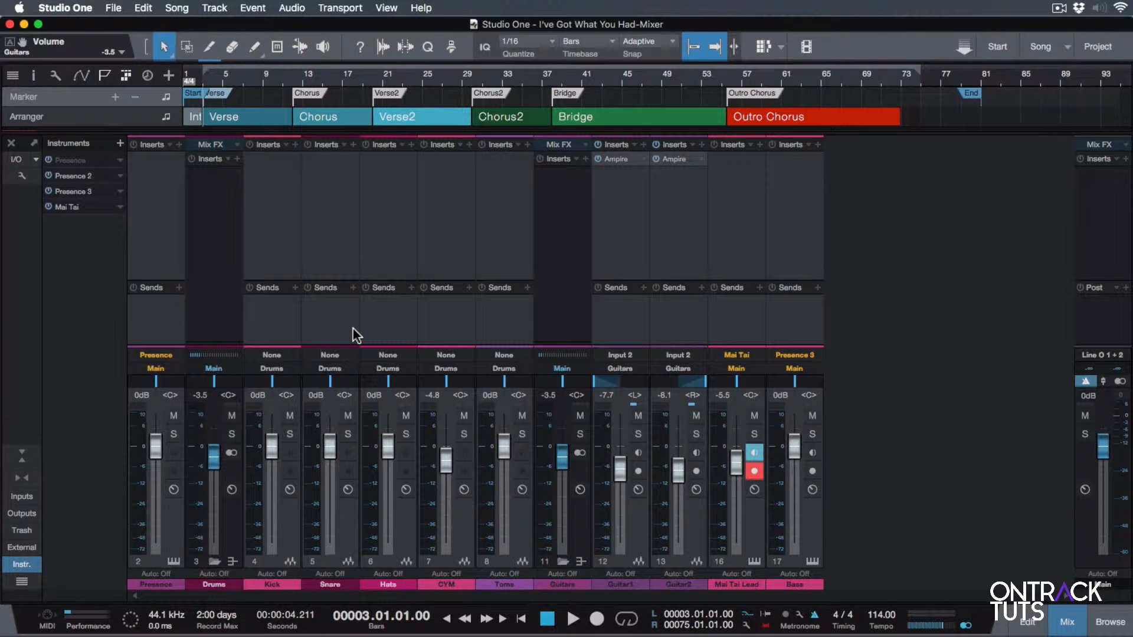
key(F3)
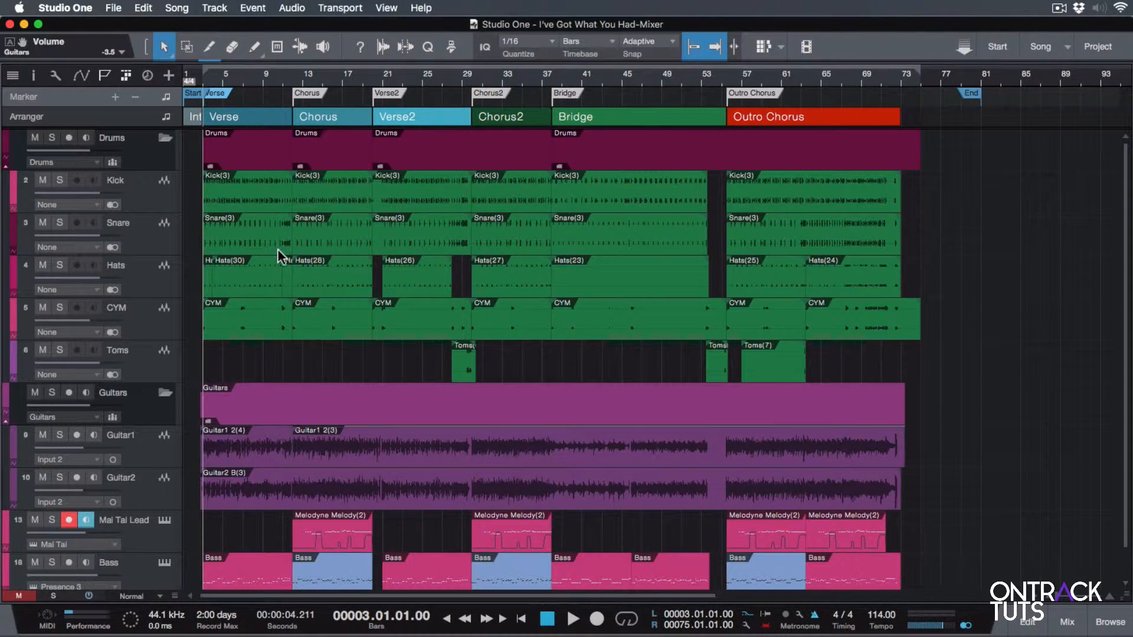
key(F3)
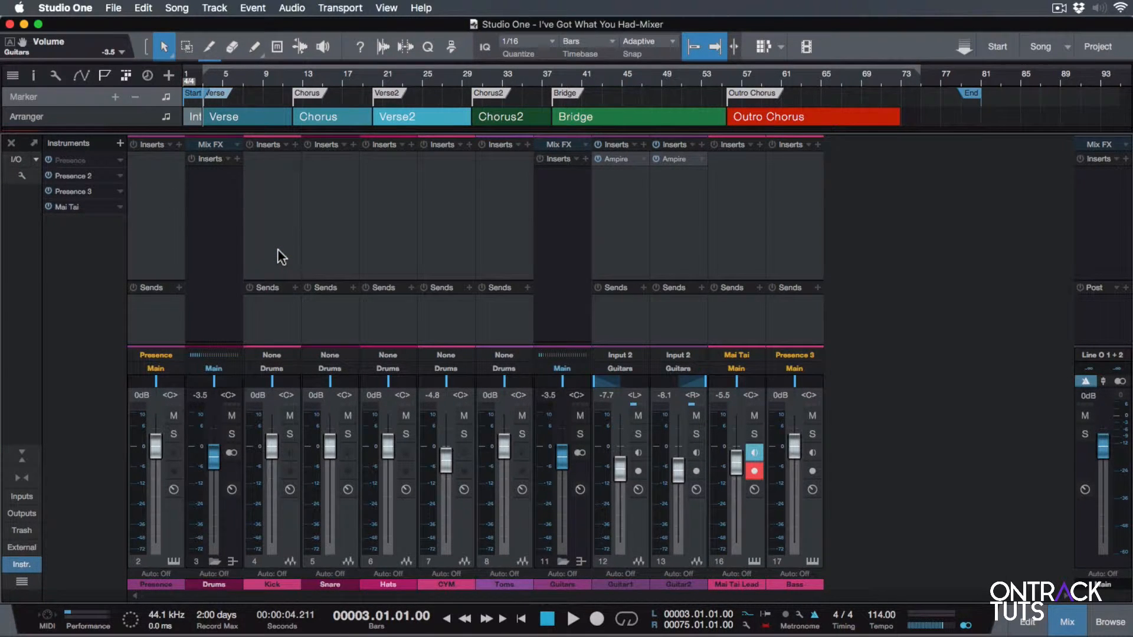
Detach the console into a floating window, move and maximize it, and reattach it to the main window
click(35, 143)
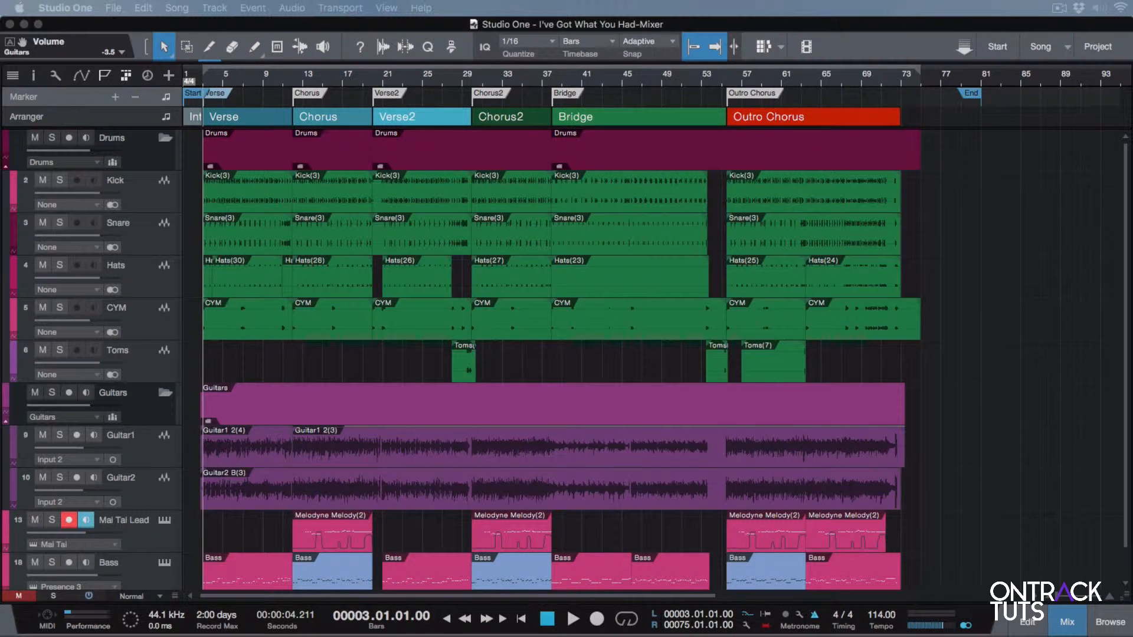
drag(1100, 162, 191, 76)
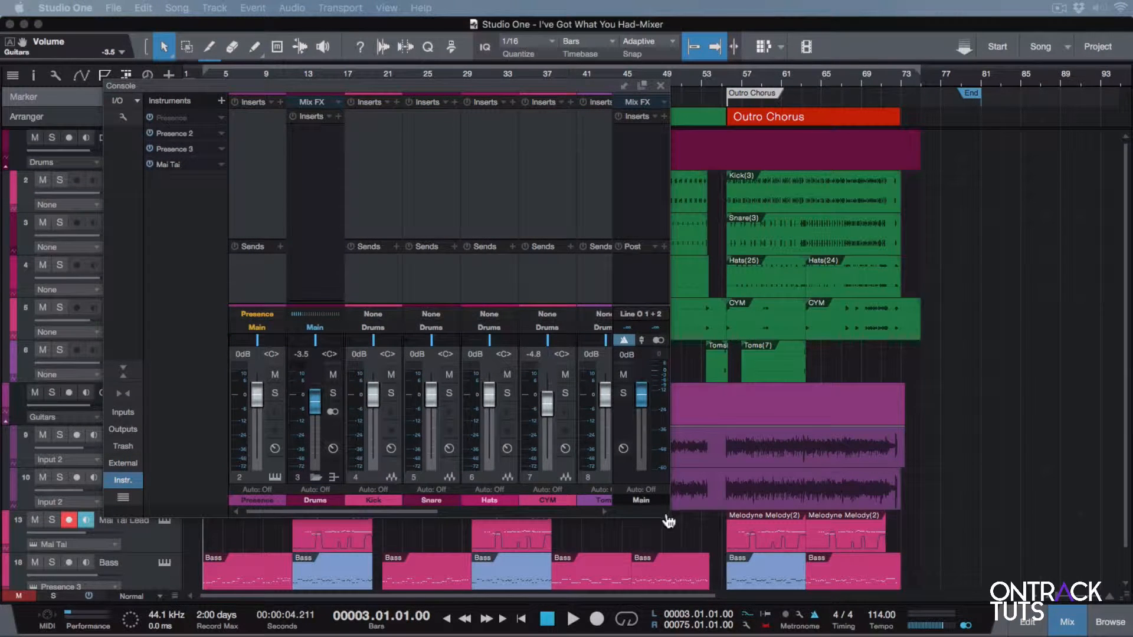
drag(669, 522, 956, 618)
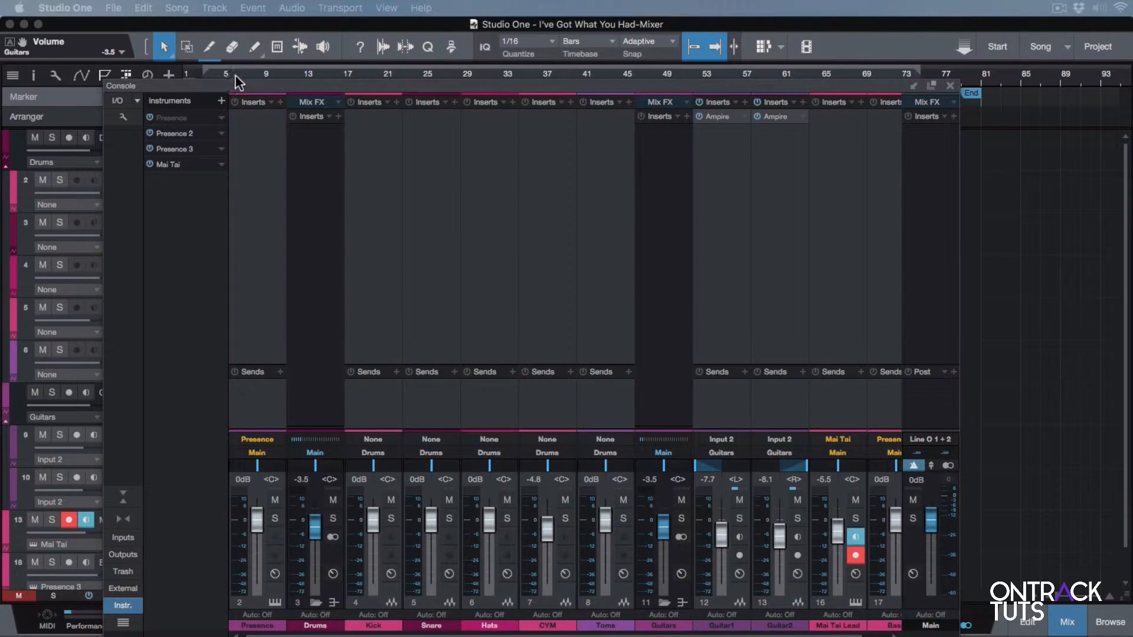
click(931, 85)
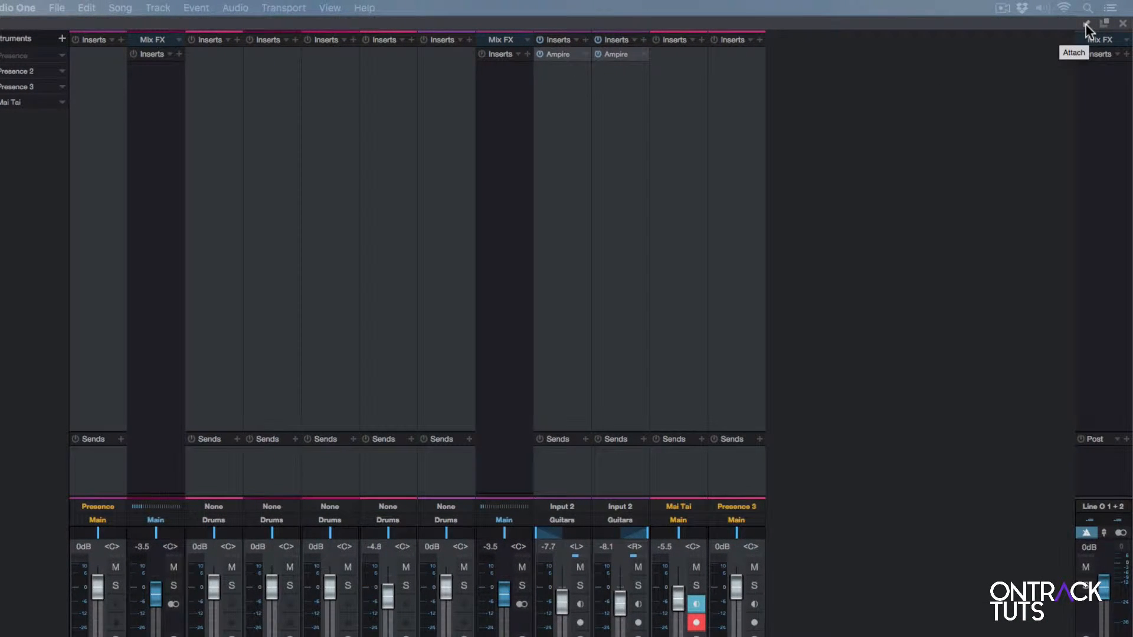
click(1085, 24)
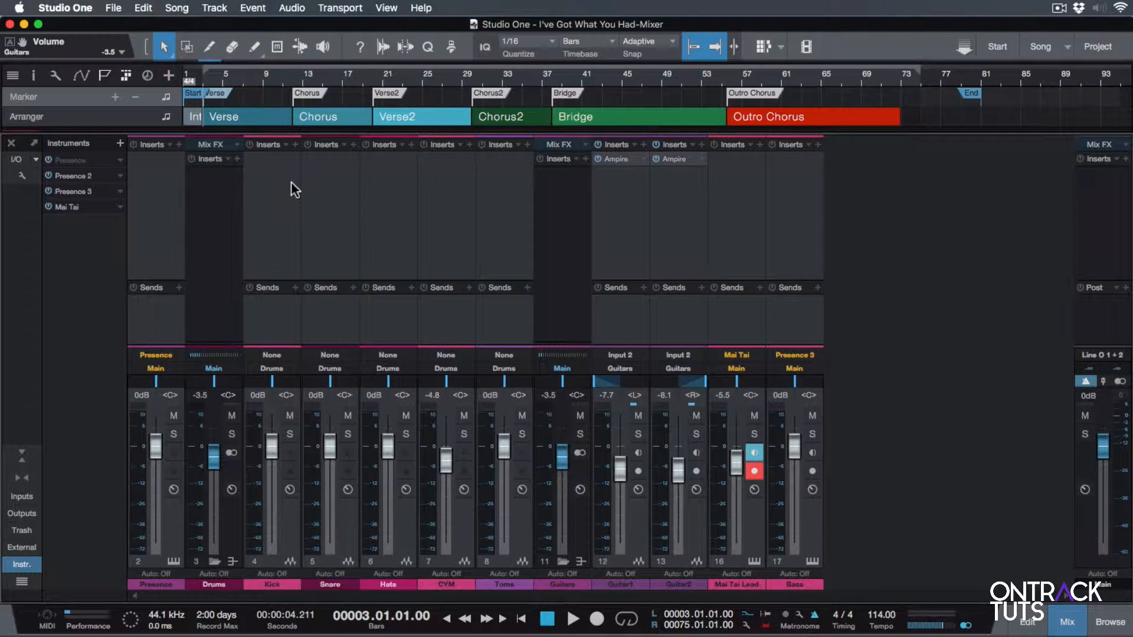
View the Kick channel's input and output routing options, and try out its pan control
click(284, 361)
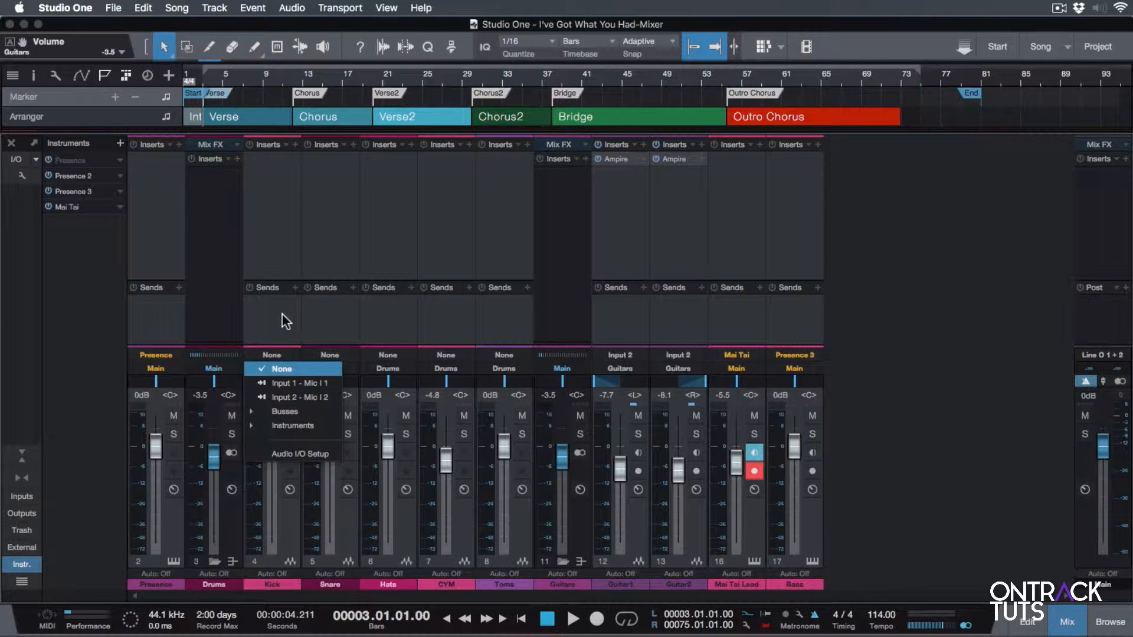
click(282, 314)
click(285, 371)
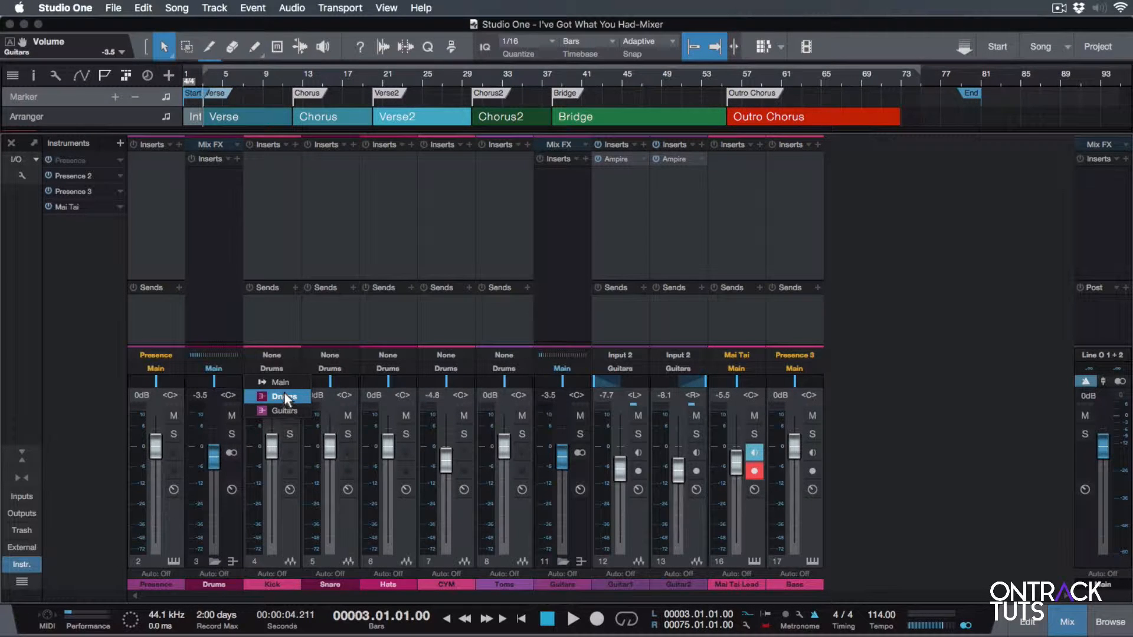
click(274, 313)
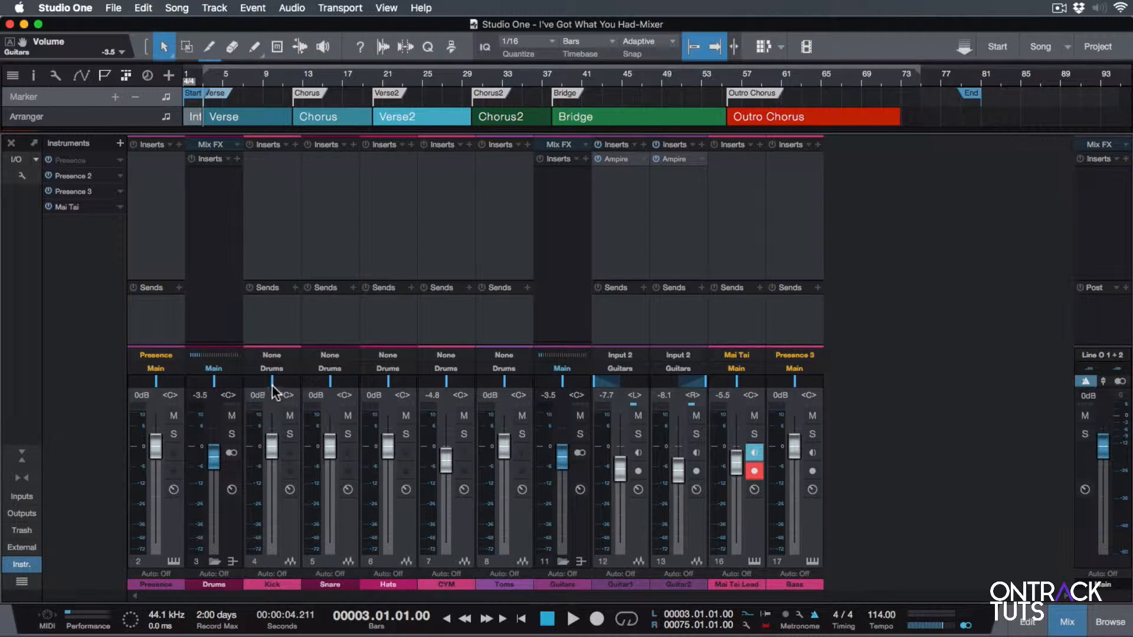
drag(260, 384, 296, 380)
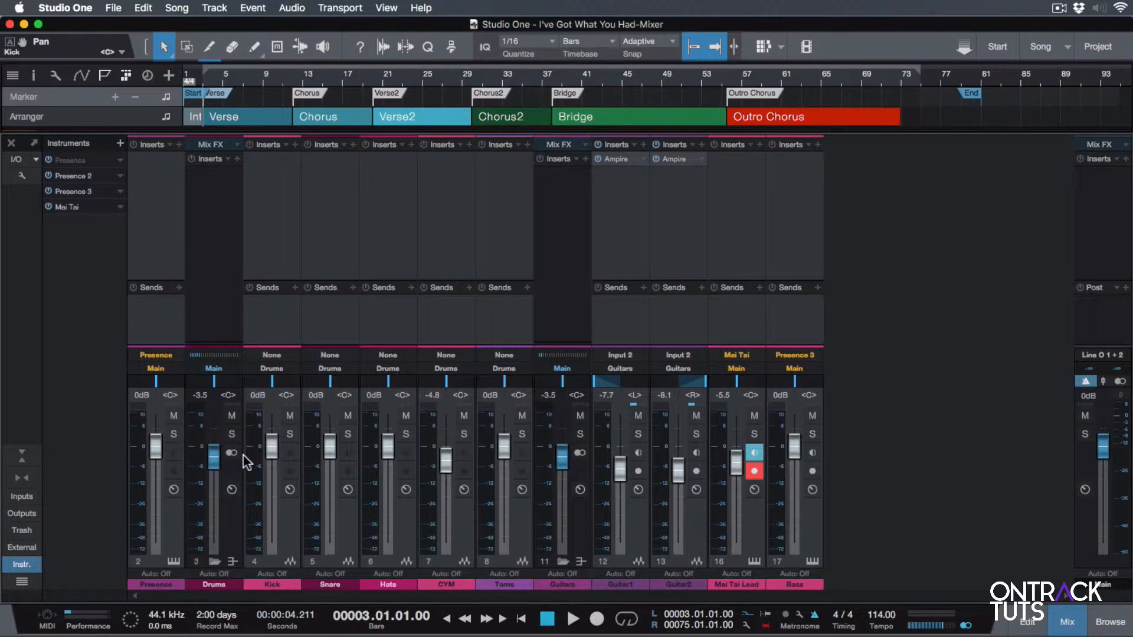
Solo the Kick channel for a short playback, clear the solo, and toggle its mute on and off
click(289, 434)
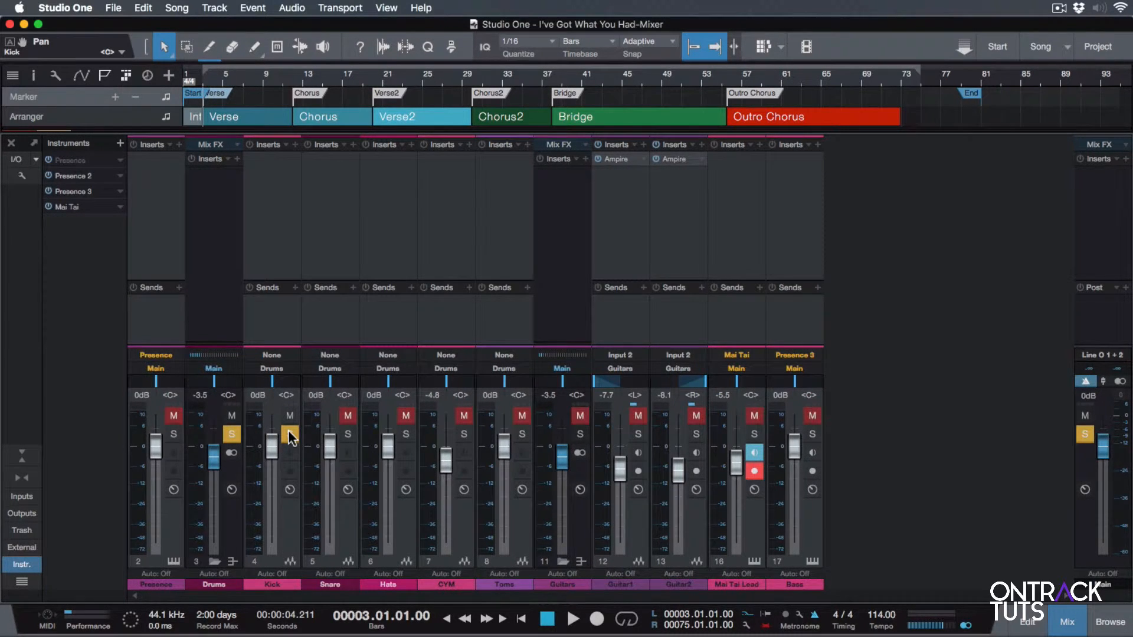
key(space)
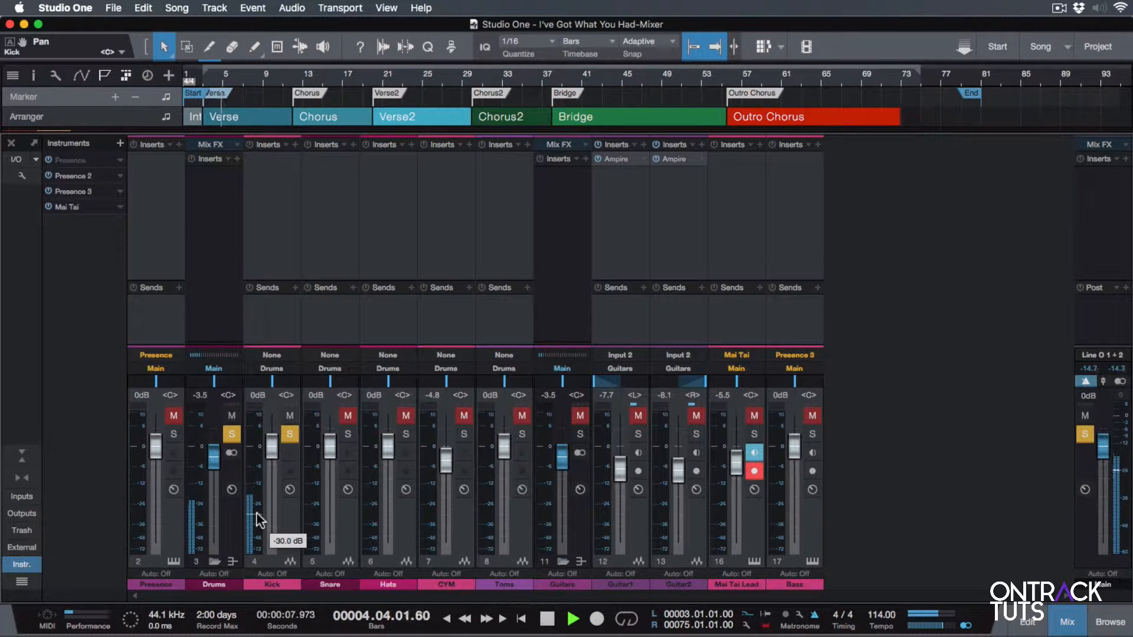
click(290, 434)
key(space)
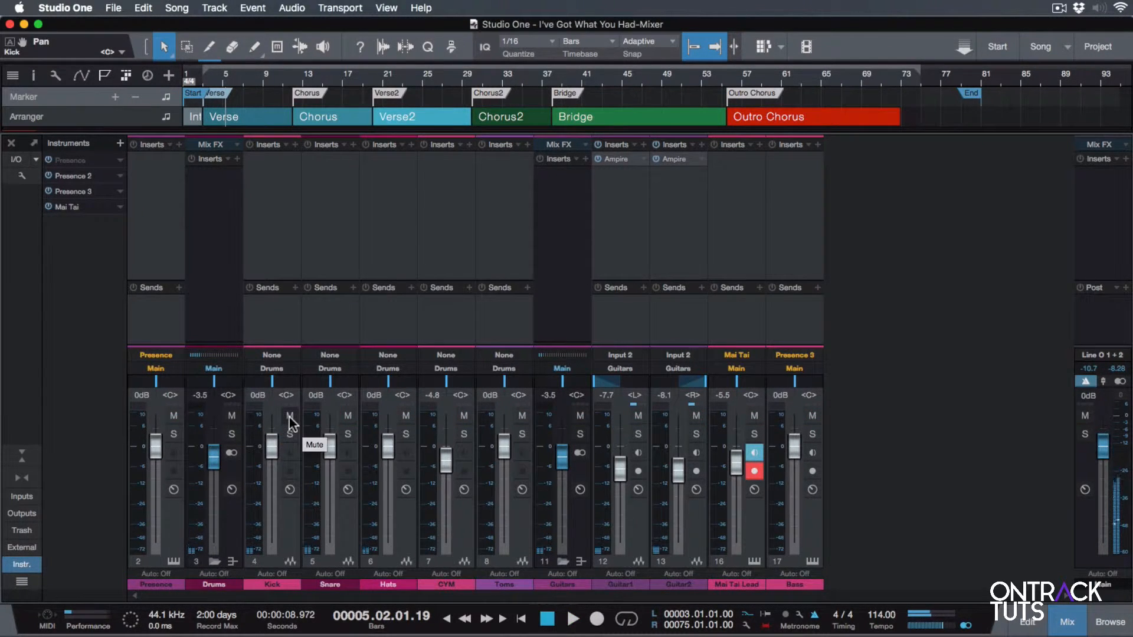
click(289, 418)
click(289, 419)
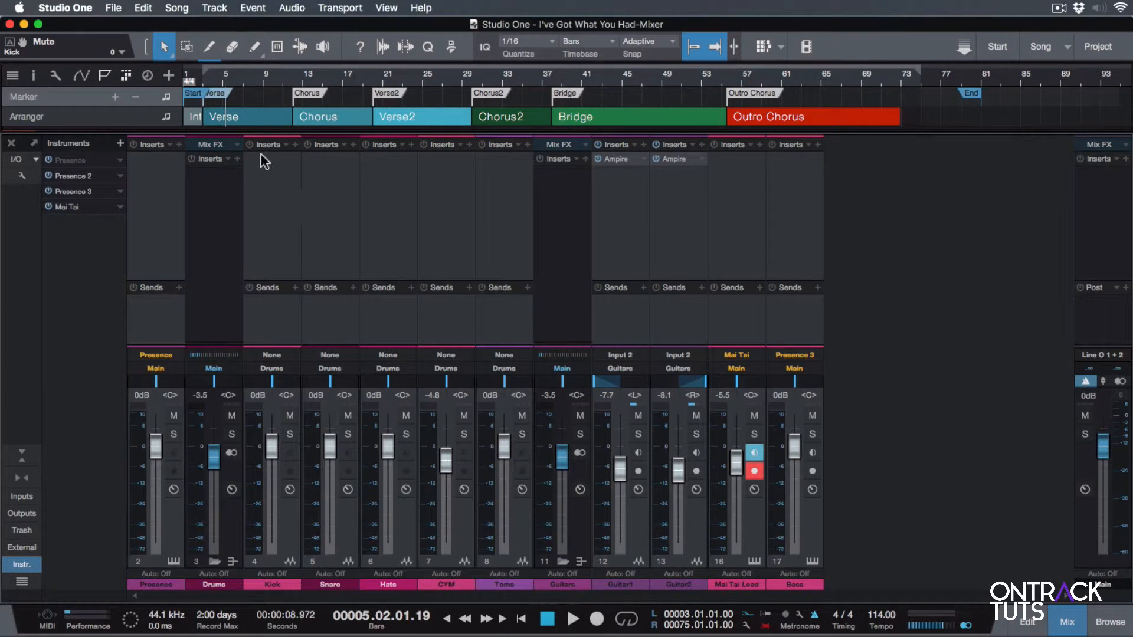
Browse the insert effects and send destinations for the Kick channel, and the insert effects for the Main channel
click(295, 145)
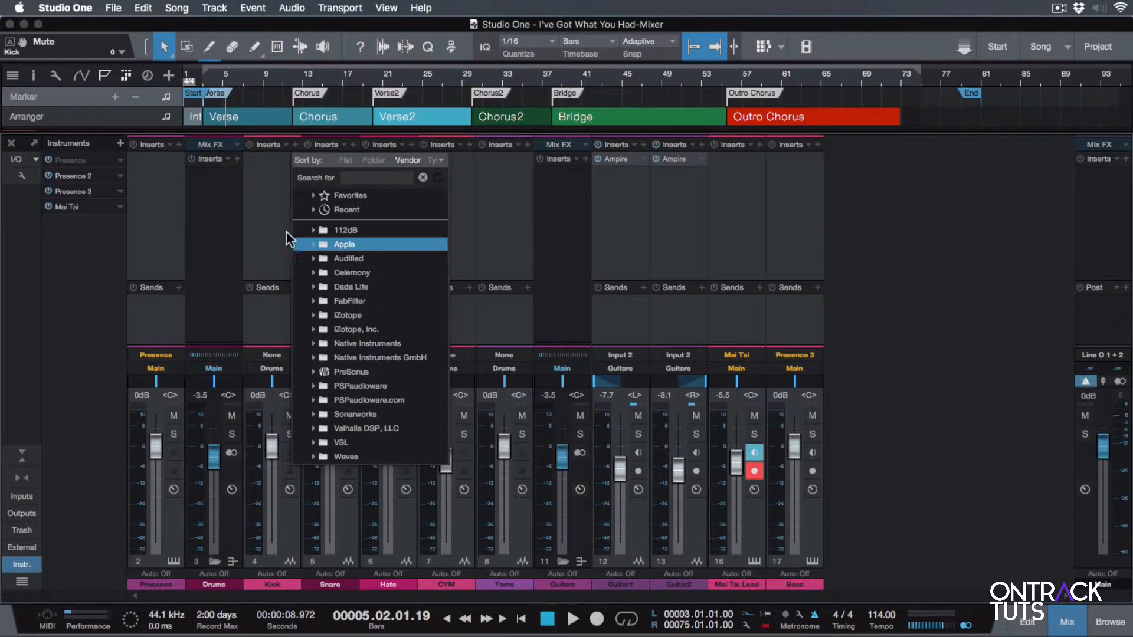
click(273, 222)
click(294, 288)
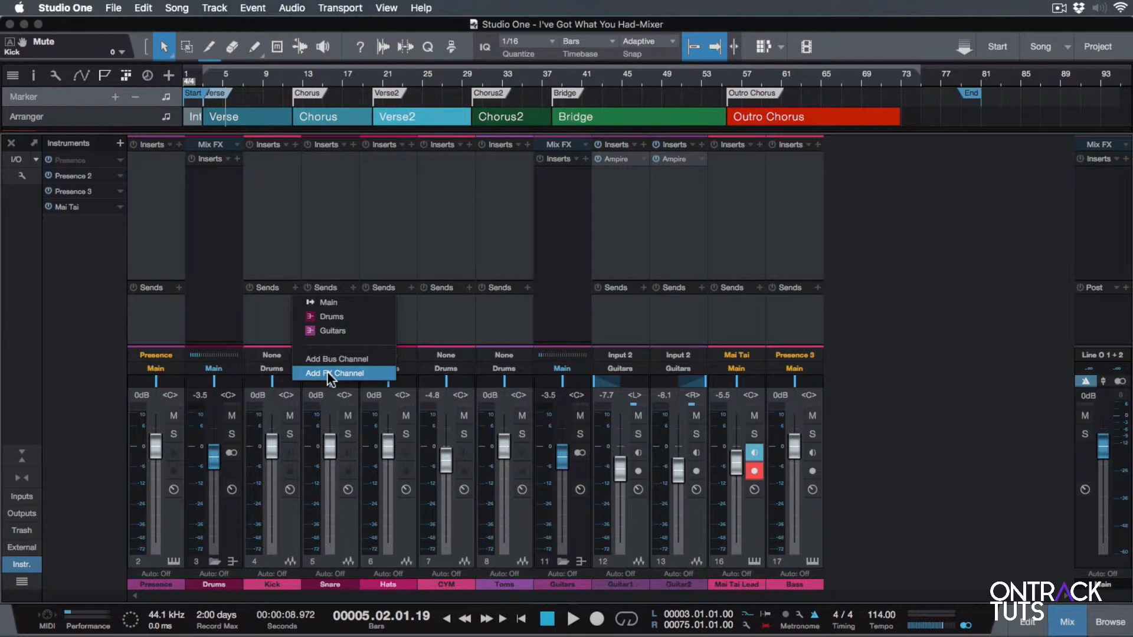
click(274, 325)
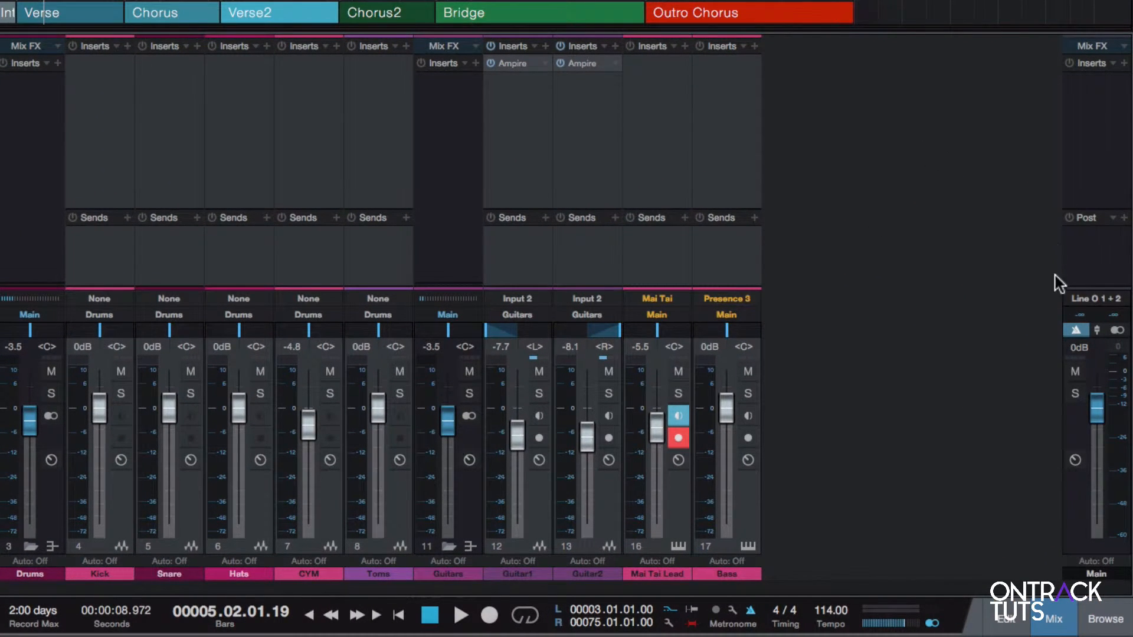
click(1122, 63)
click(1122, 64)
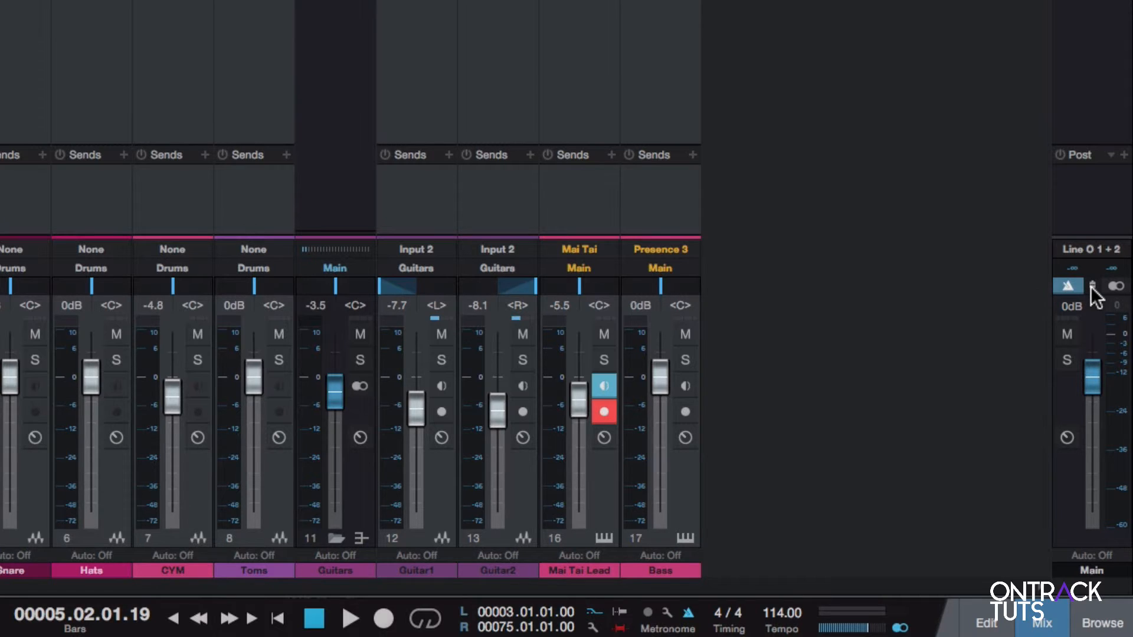
Adjust the metronome volume on the Main channel and switch its metronome off
drag(1093, 289, 1093, 345)
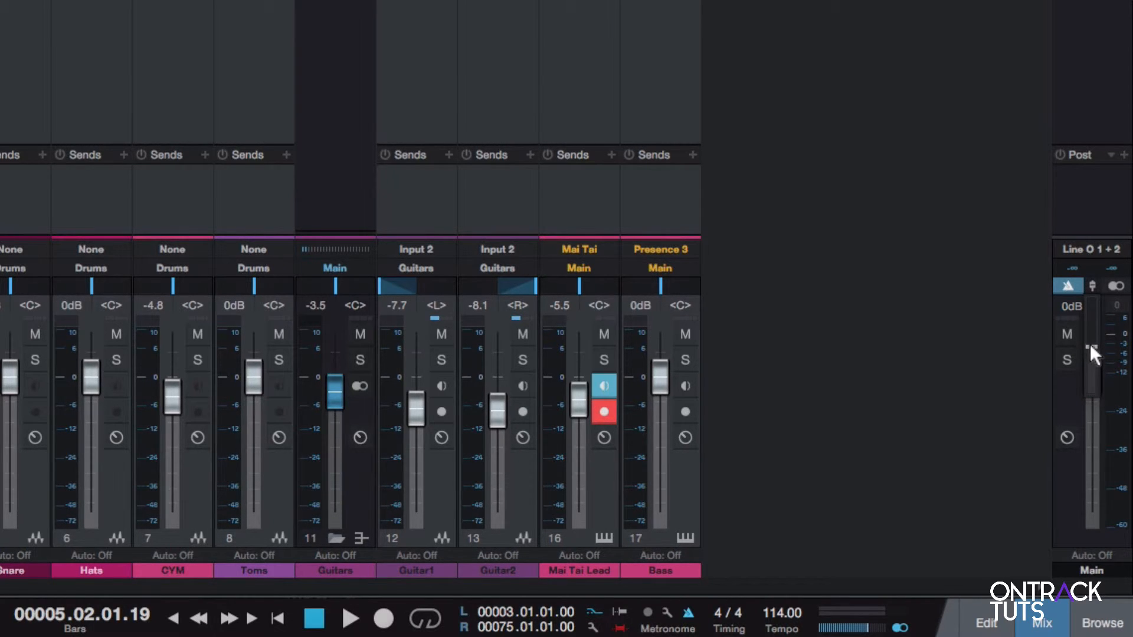
drag(1090, 343, 1089, 338)
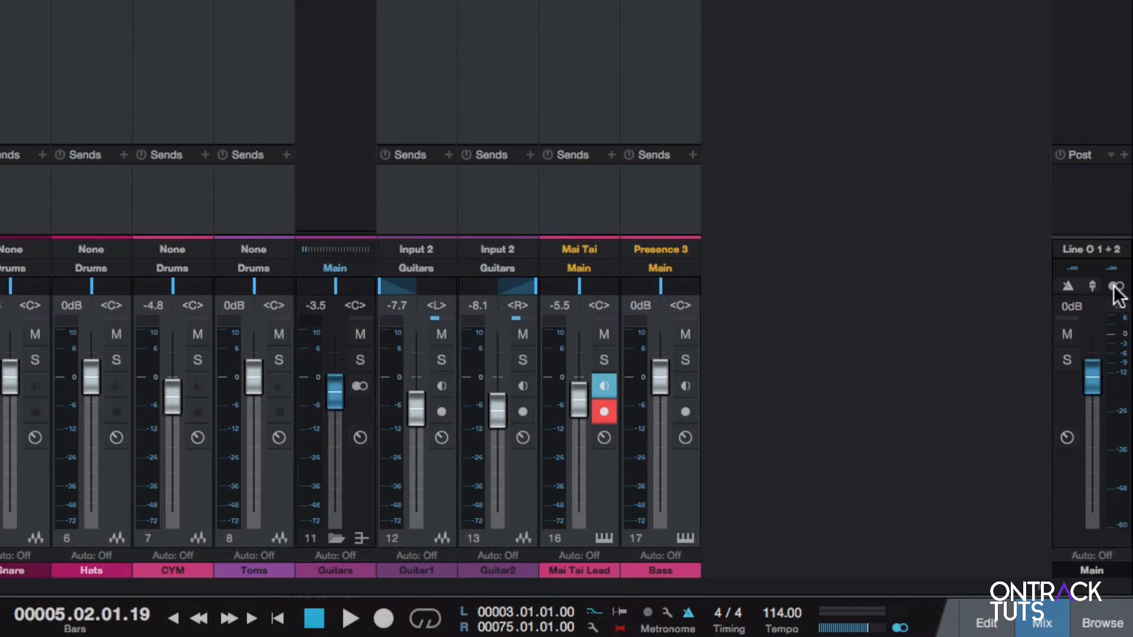
Play the song while switching the Main channel to mono and back to stereo, and stop playback
key(space)
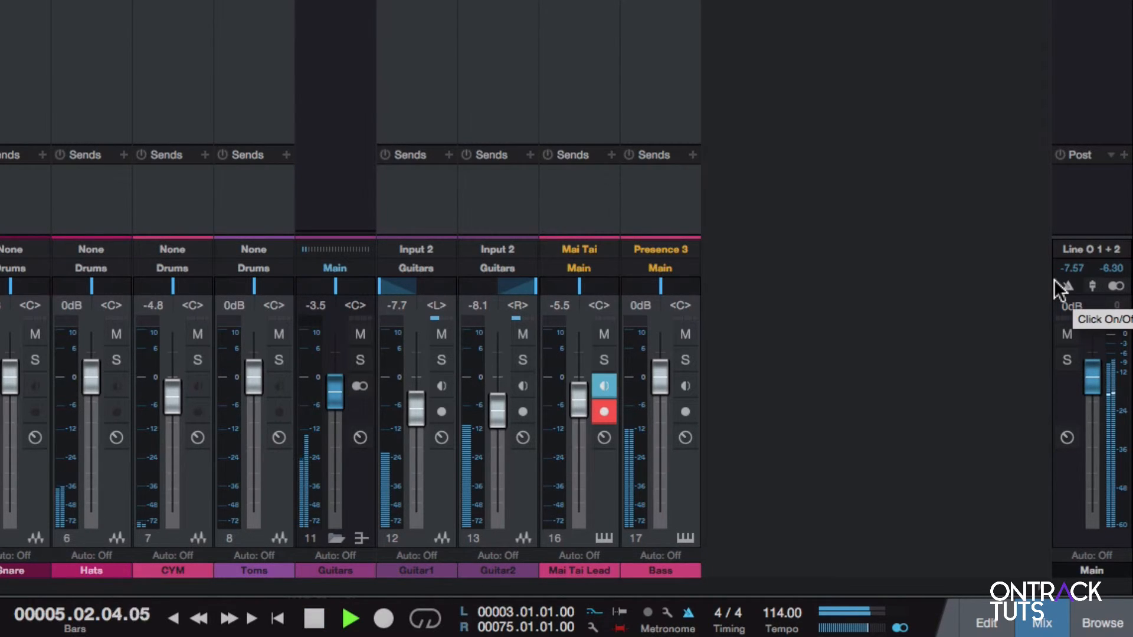
click(1115, 287)
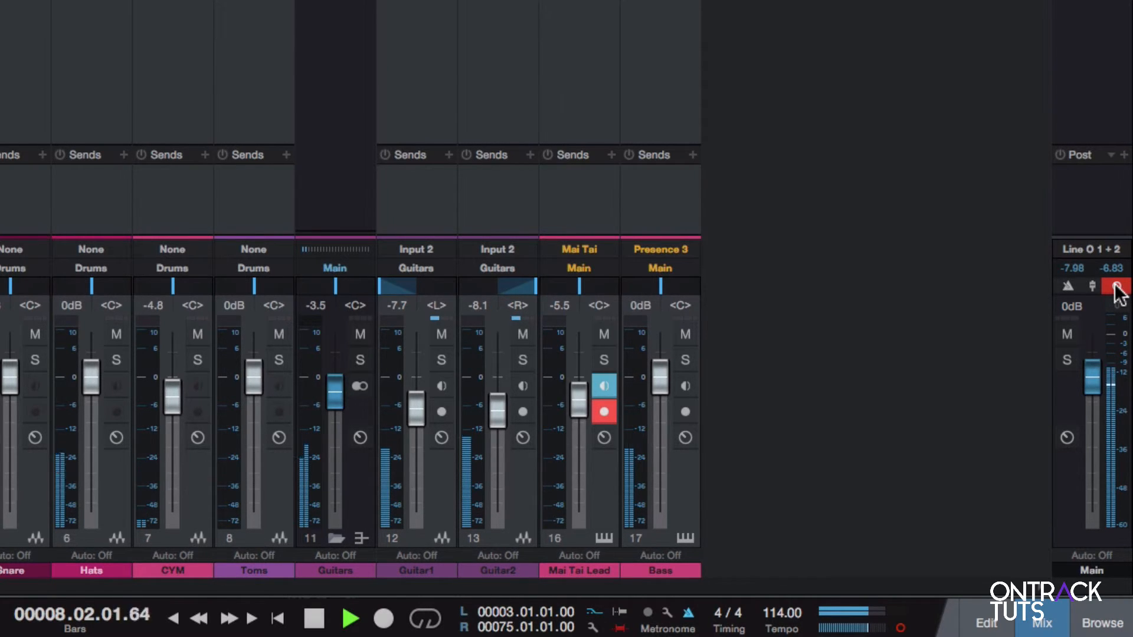
click(1116, 287)
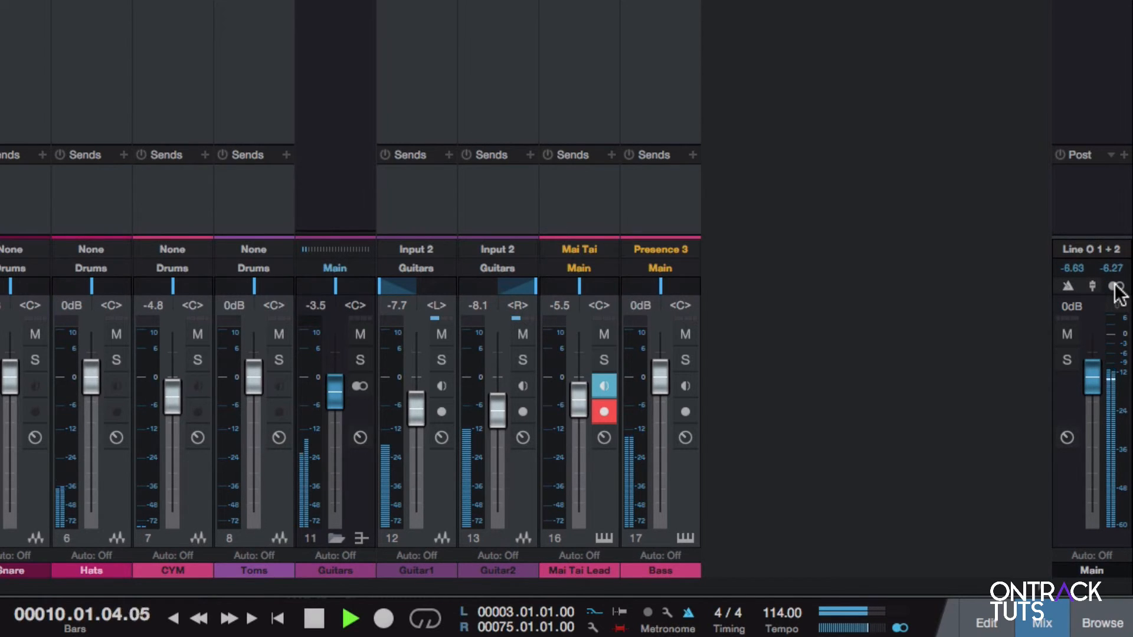
key(space)
Select the Bass track, and view the Mix FX options of the Guitars bus without choosing one
key(Down)
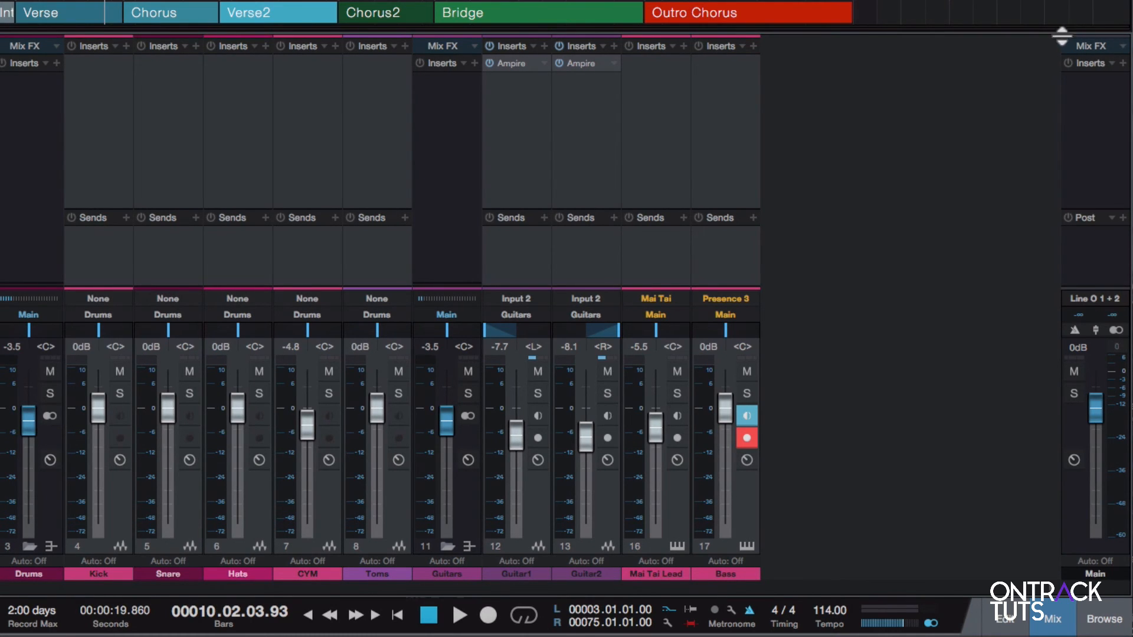
click(475, 47)
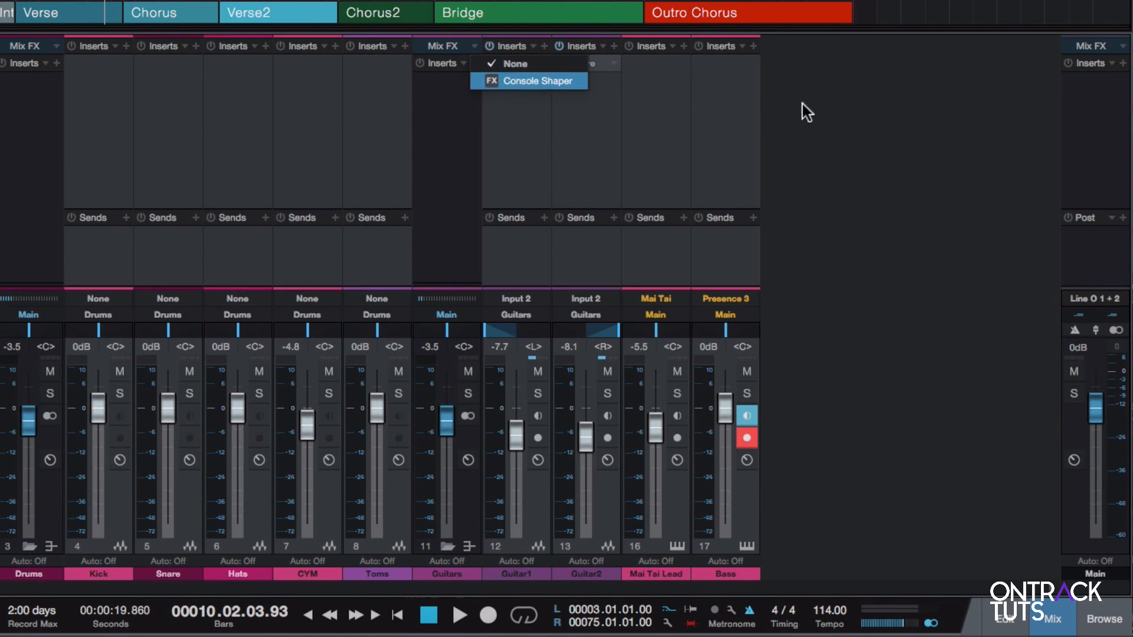
click(841, 112)
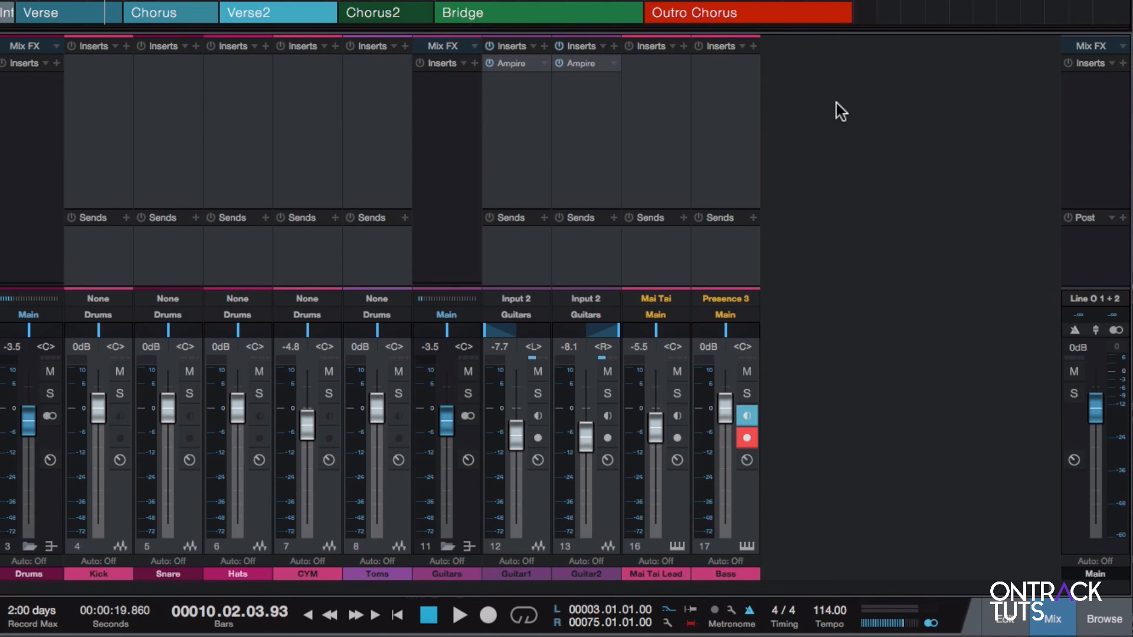